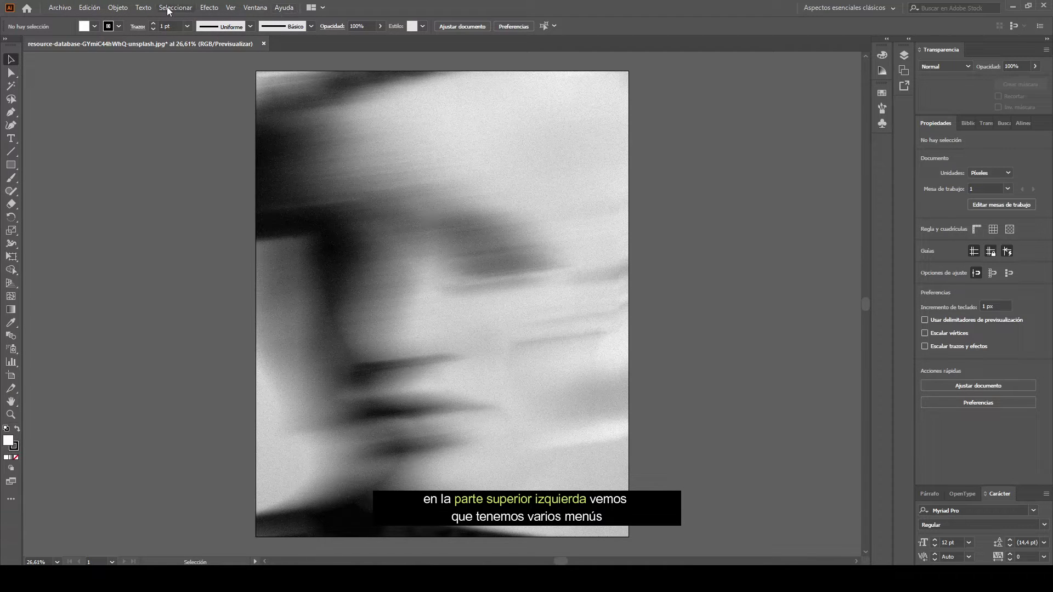
- Shrink the face photo proportionally about its centre to roughly 1706 × 2132.5 px, leaving a white border
click(60, 8)
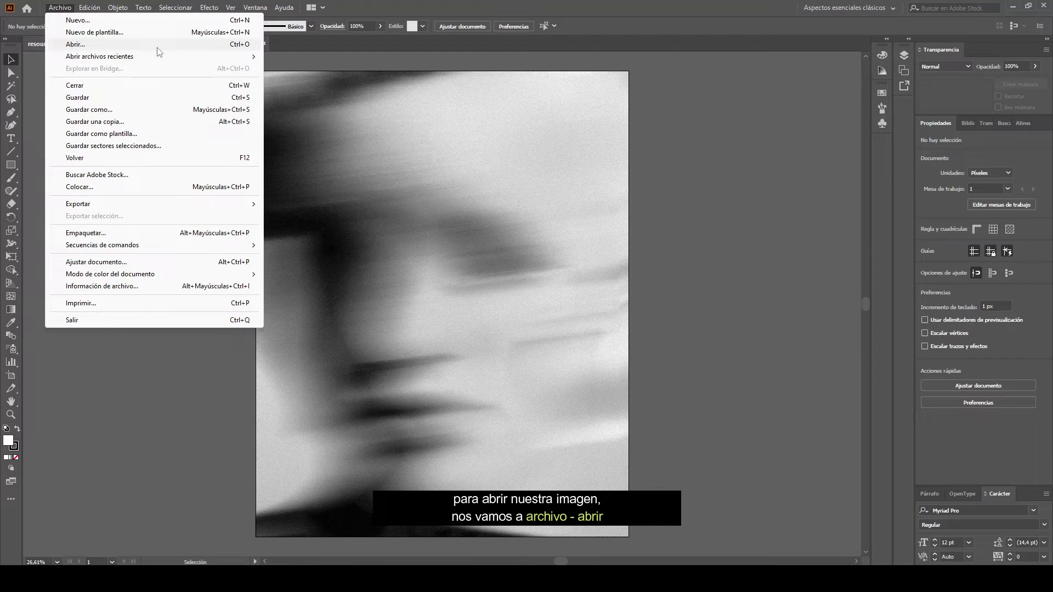
click(743, 332)
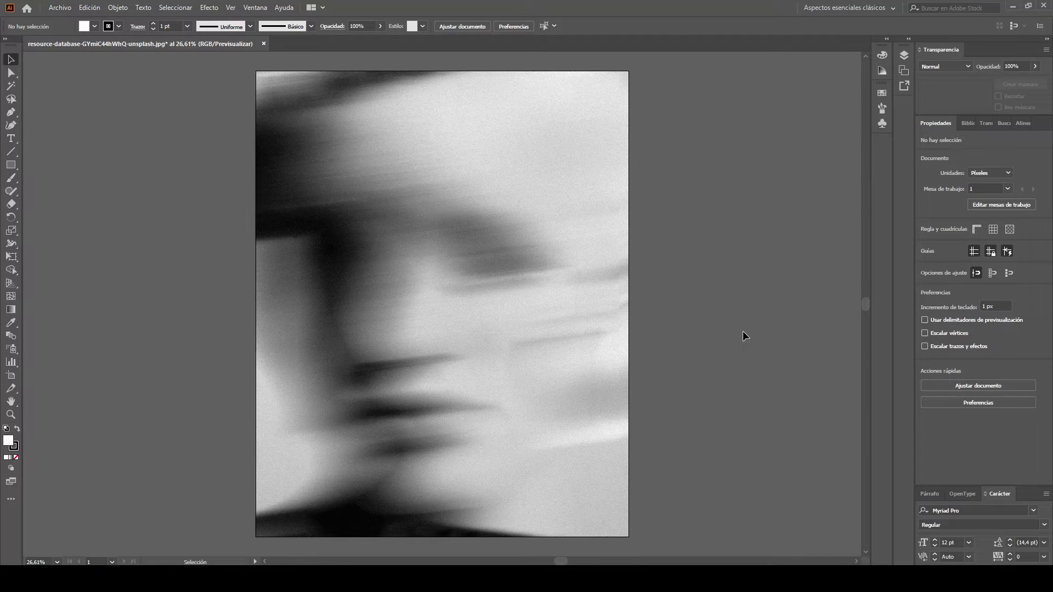
click(612, 265)
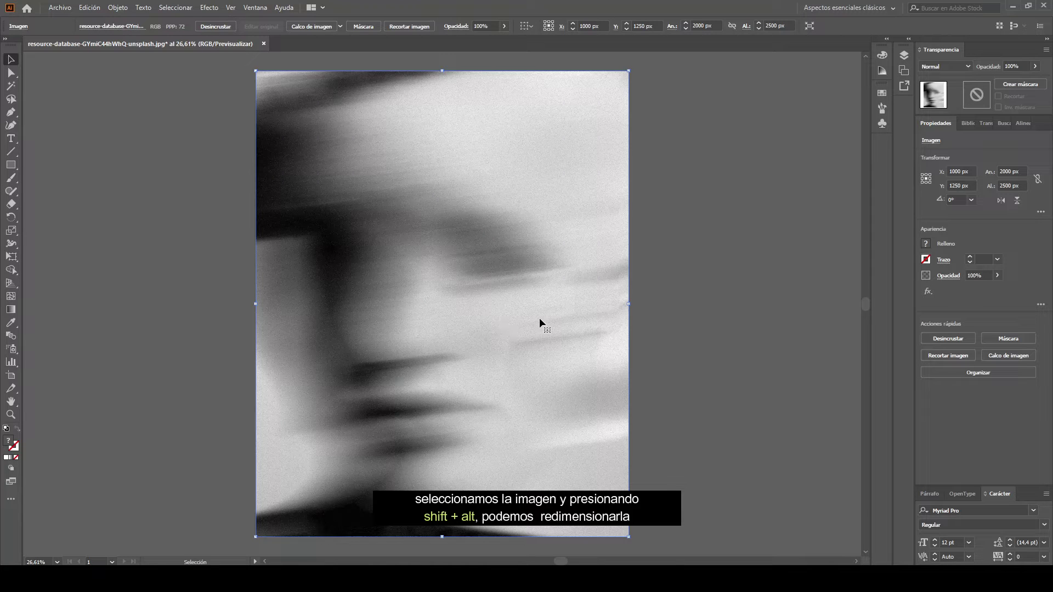
mouse_move(629, 303)
mouse_down()
mouse_move(637, 304)
mouse_move(602, 306)
mouse_up()
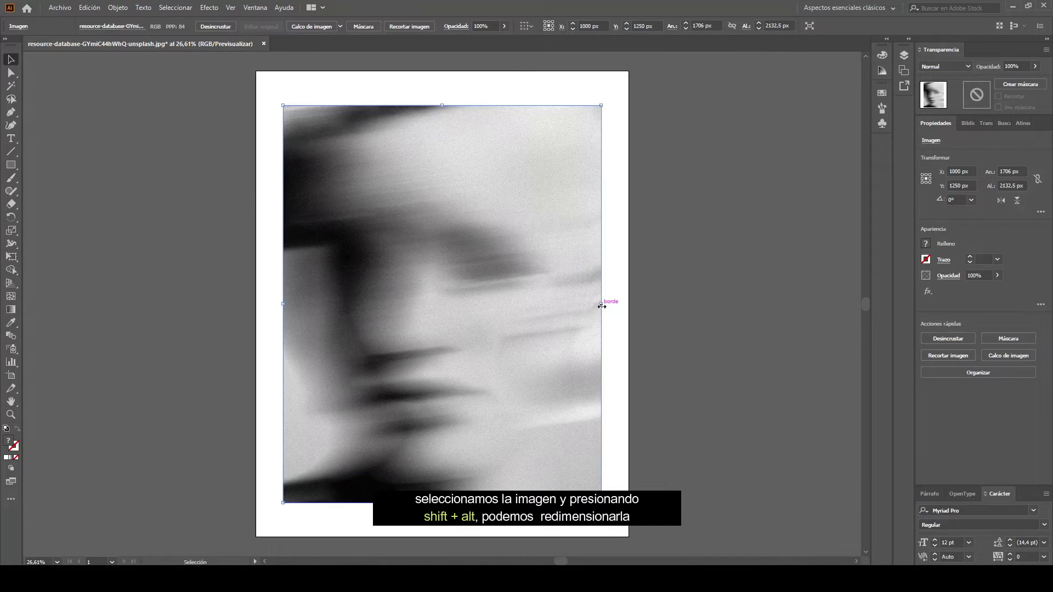
click(664, 284)
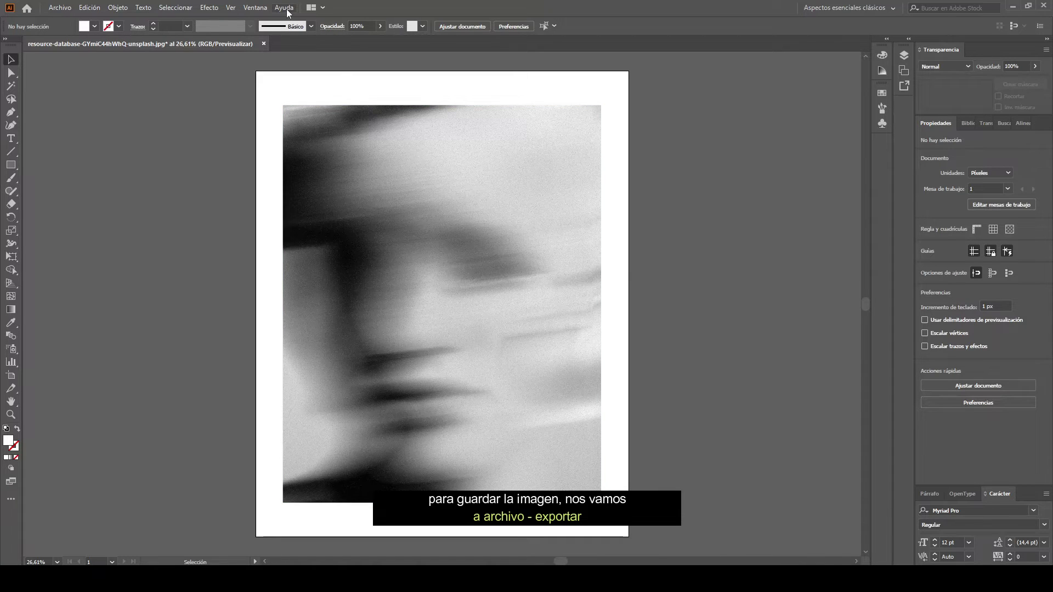
click(60, 8)
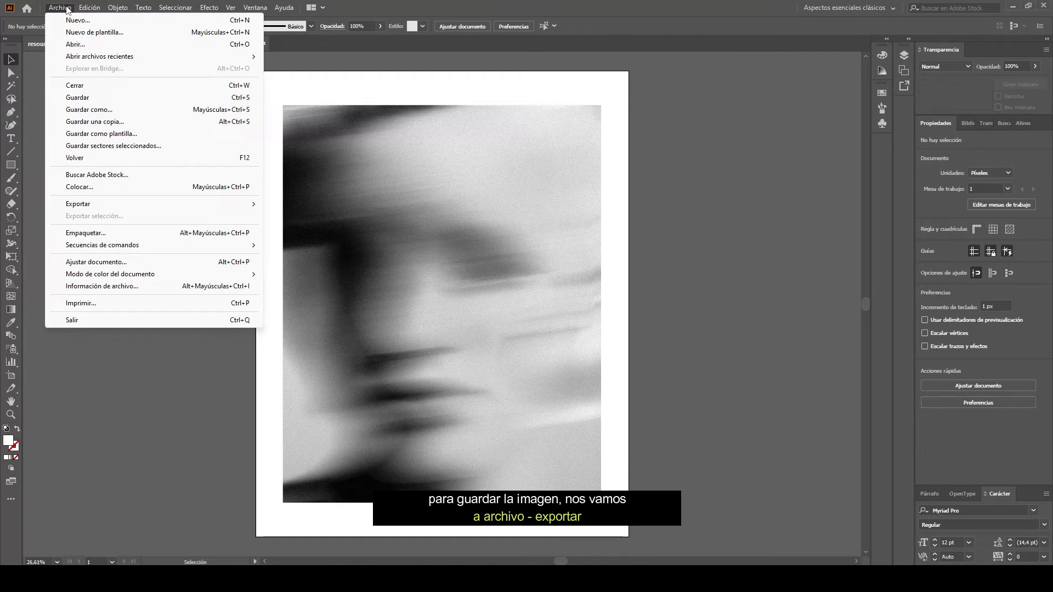
click(153, 111)
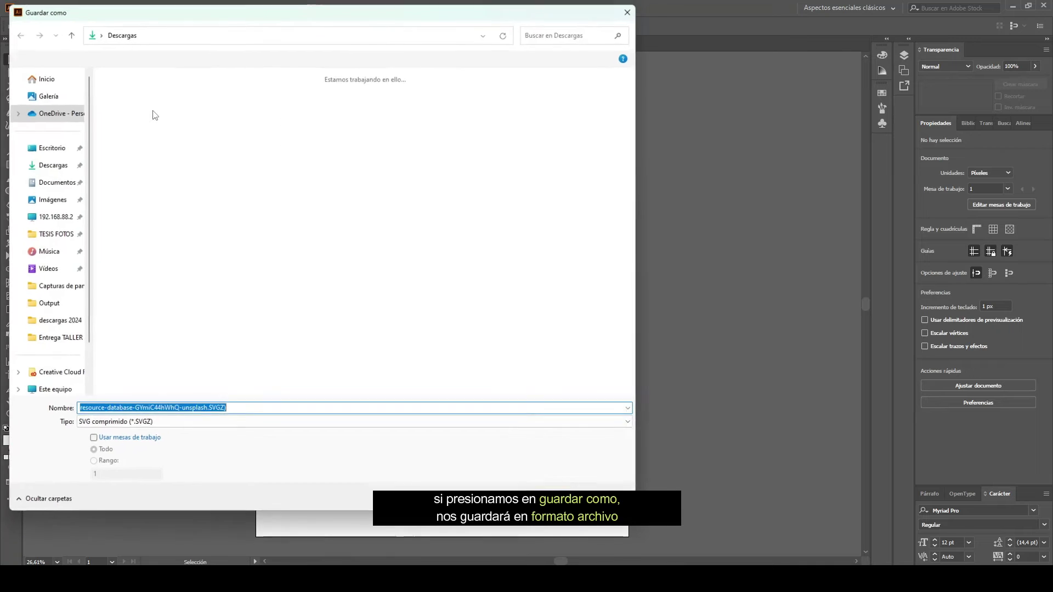
click(154, 426)
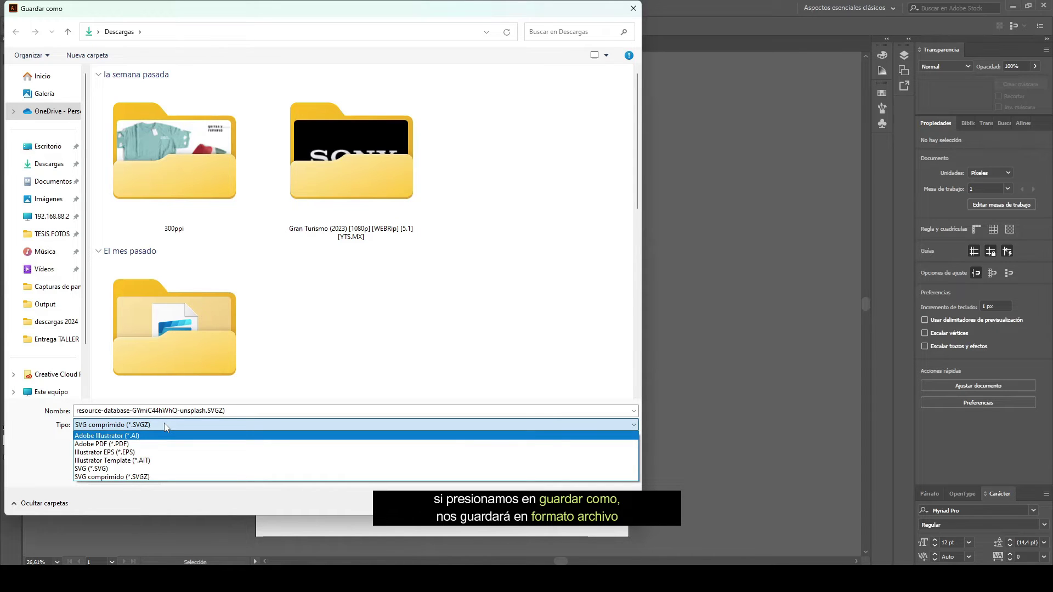
click(165, 427)
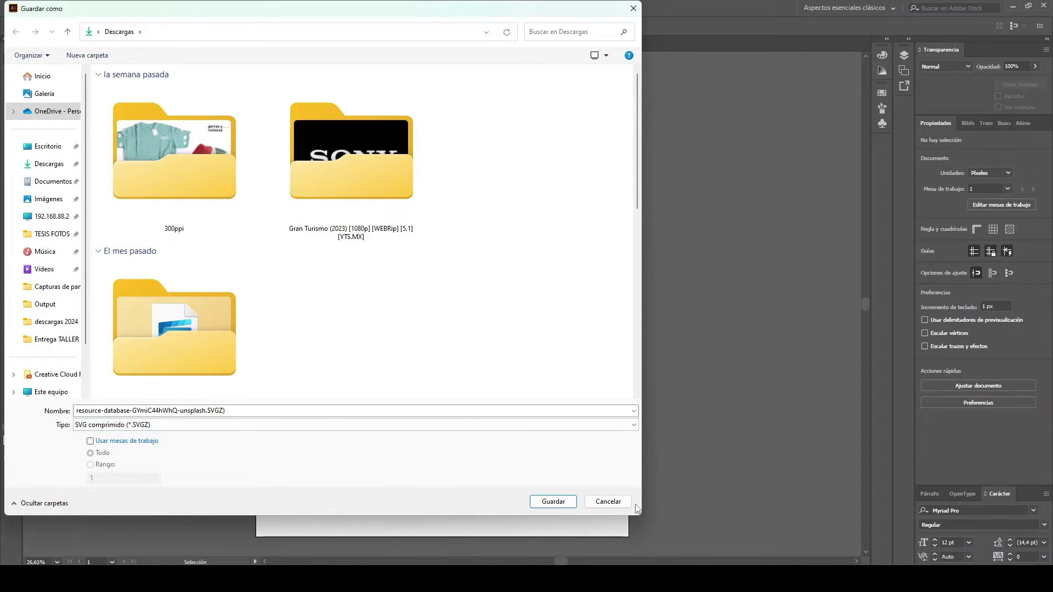
click(607, 502)
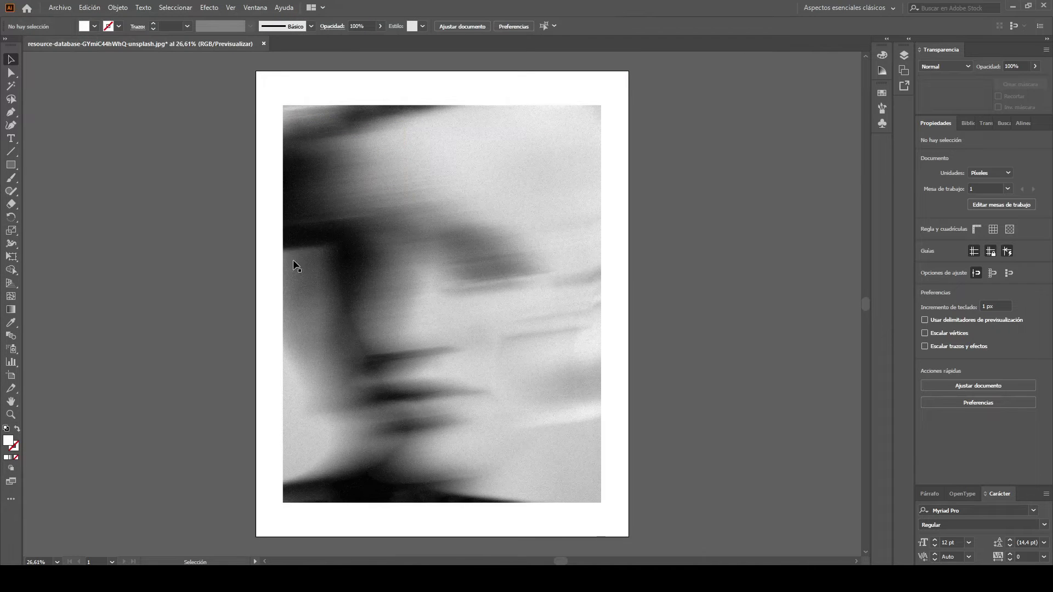
- Open Archivo > Exportar > Guardar para Web (heredado) to preview the portrait as PNG-24 at 2000 × 2500 px
click(68, 8)
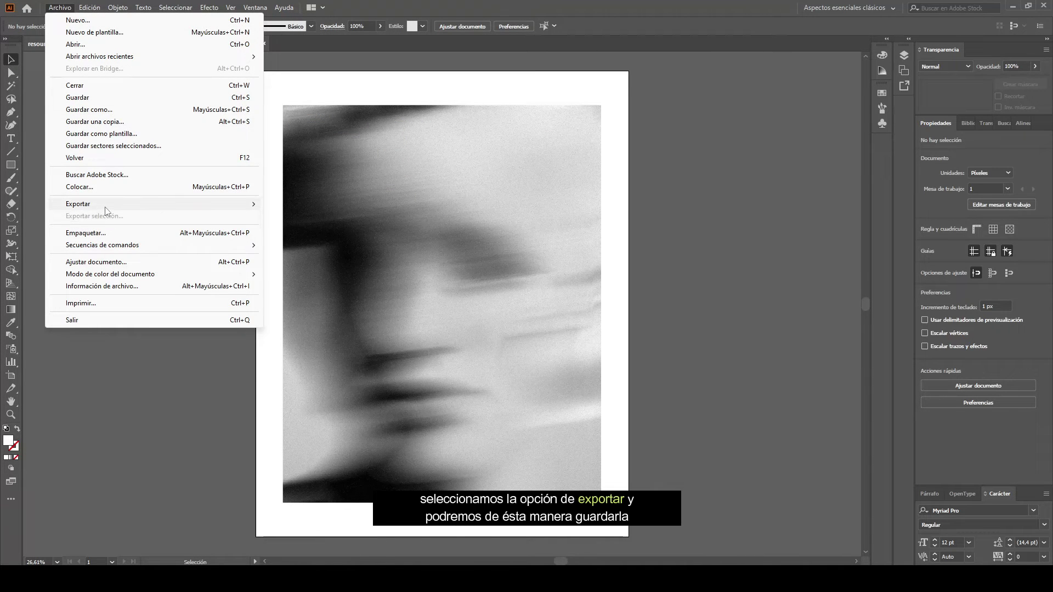
mouse_move(148, 204)
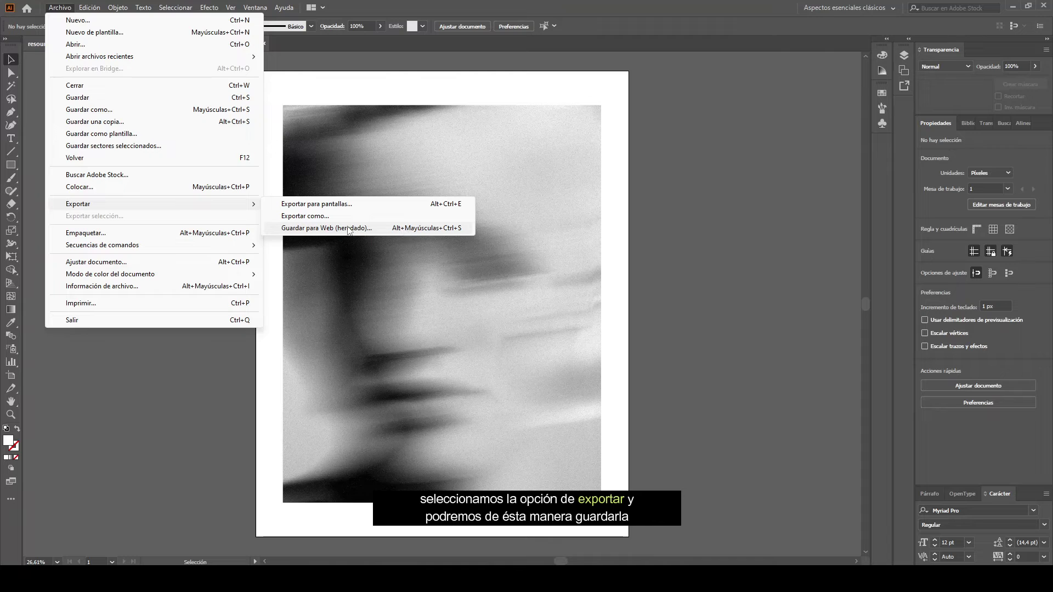
click(383, 228)
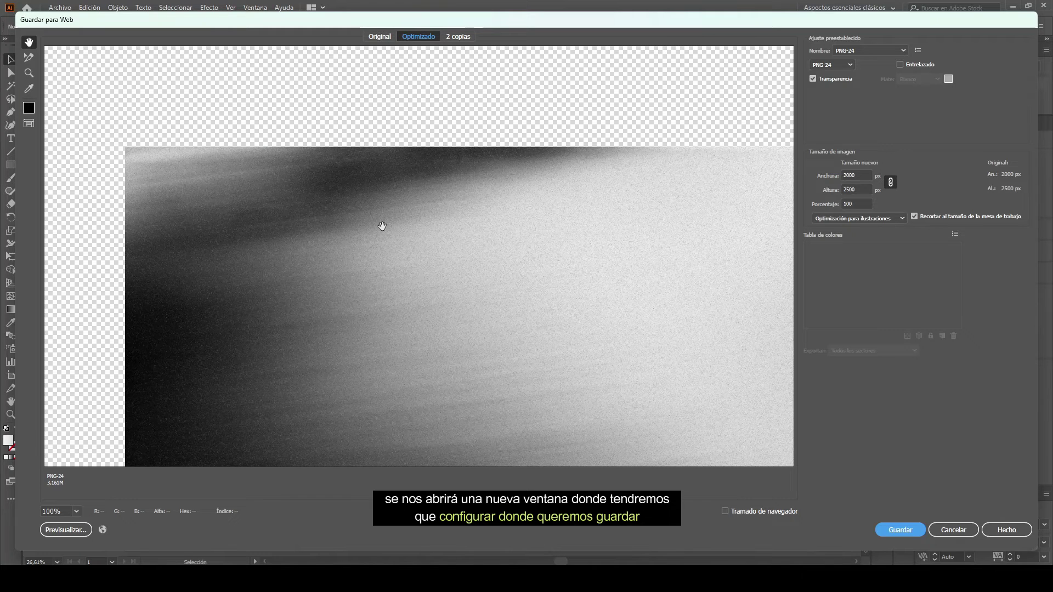
- Compare the Original, Optimizado and 2 copias previews of the photo
drag(517, 404, 413, 228)
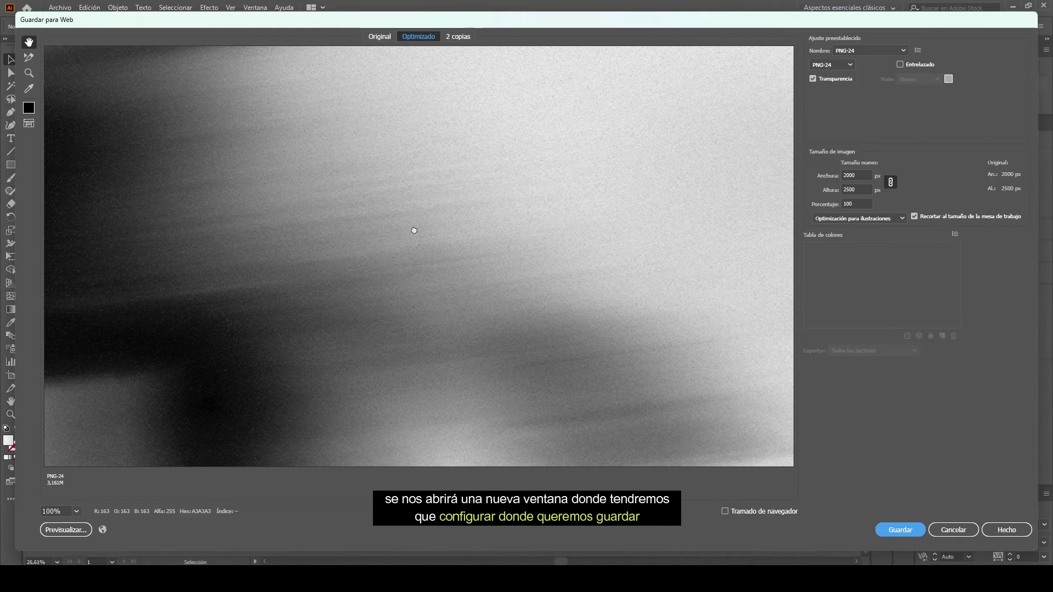
click(379, 38)
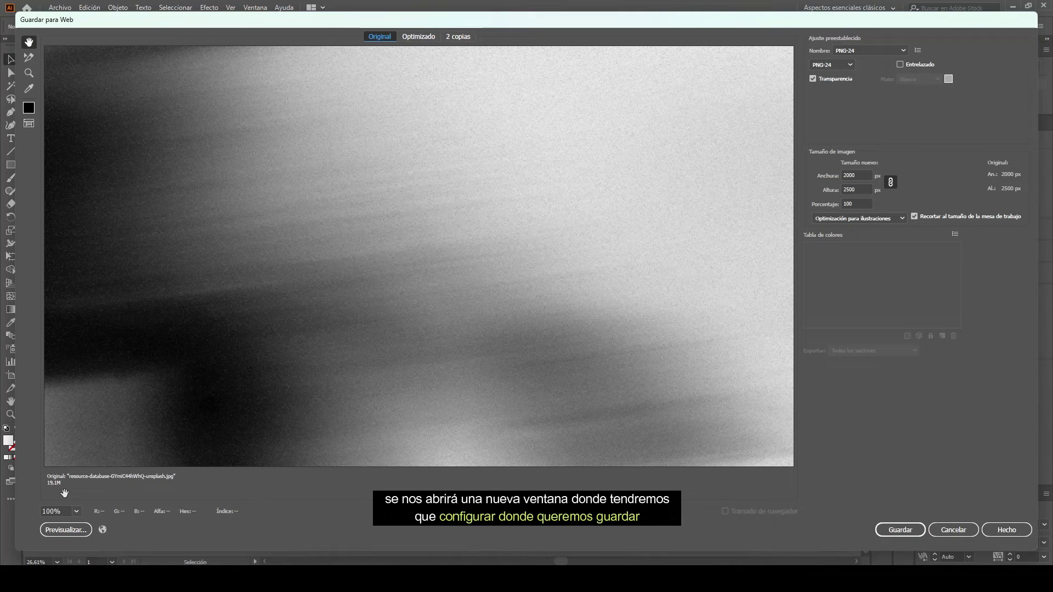
click(417, 38)
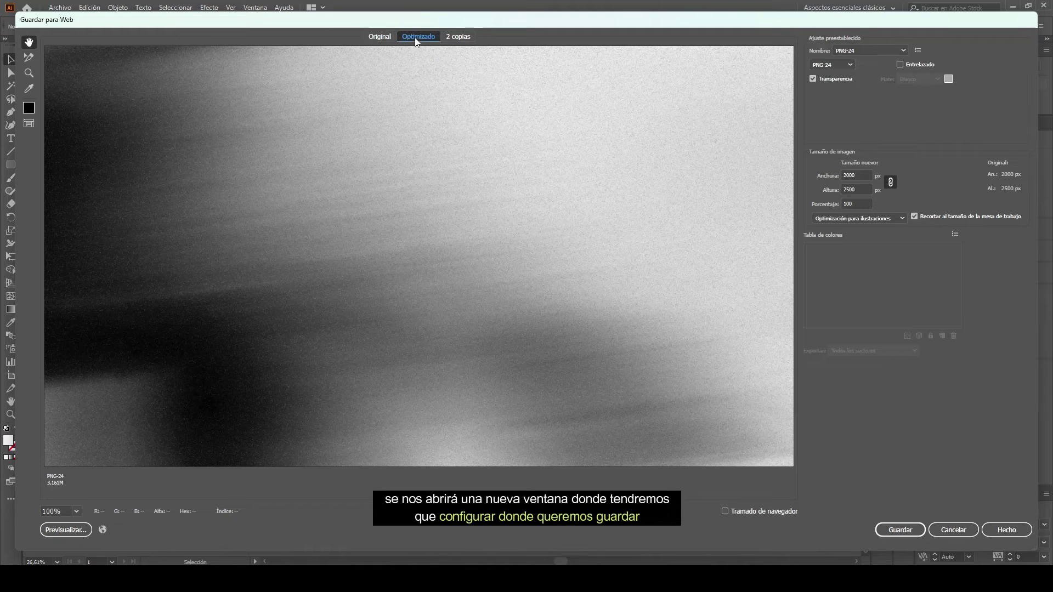
click(446, 38)
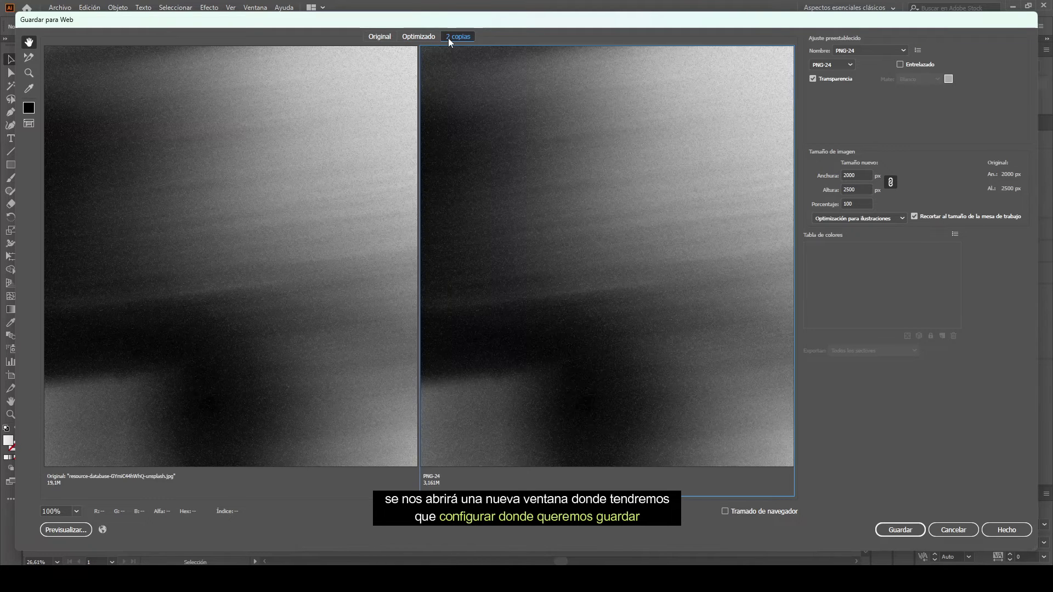
click(425, 36)
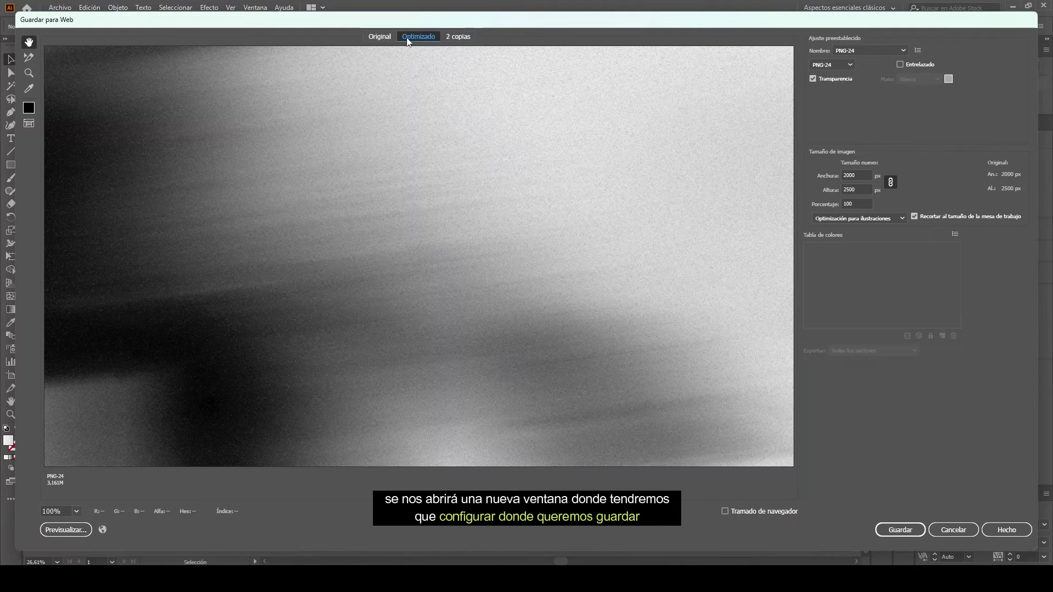
click(379, 39)
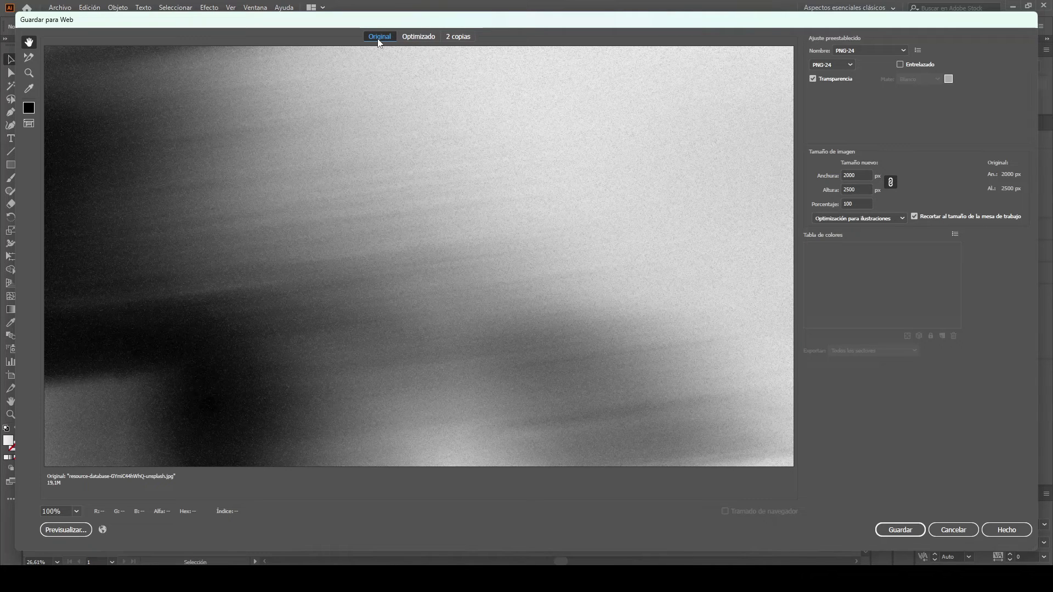
- Keep PNG-24 as the export format and continue to the Save Optimized As dialog
click(851, 66)
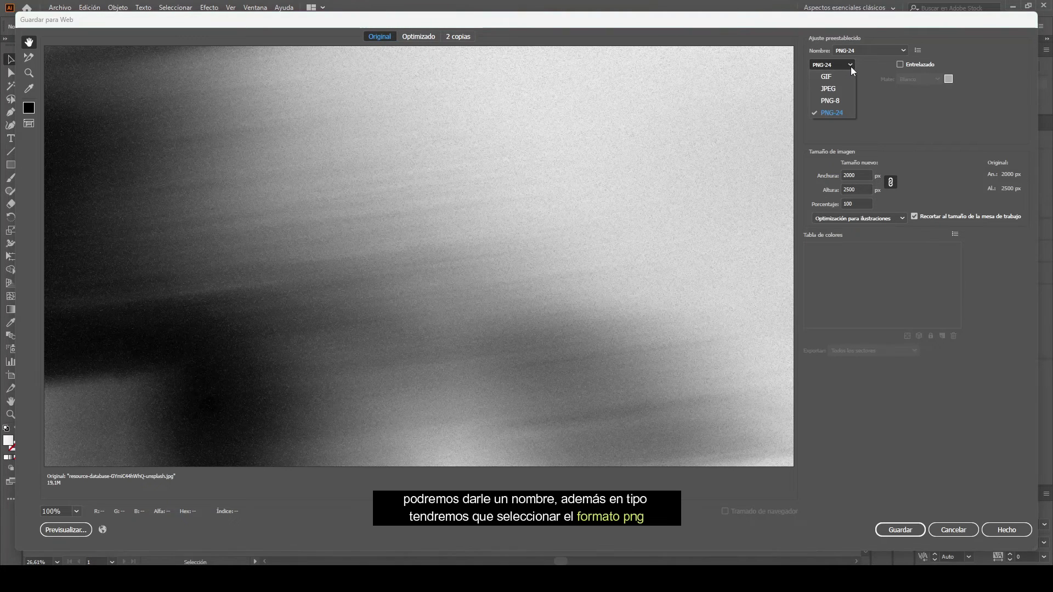
click(830, 113)
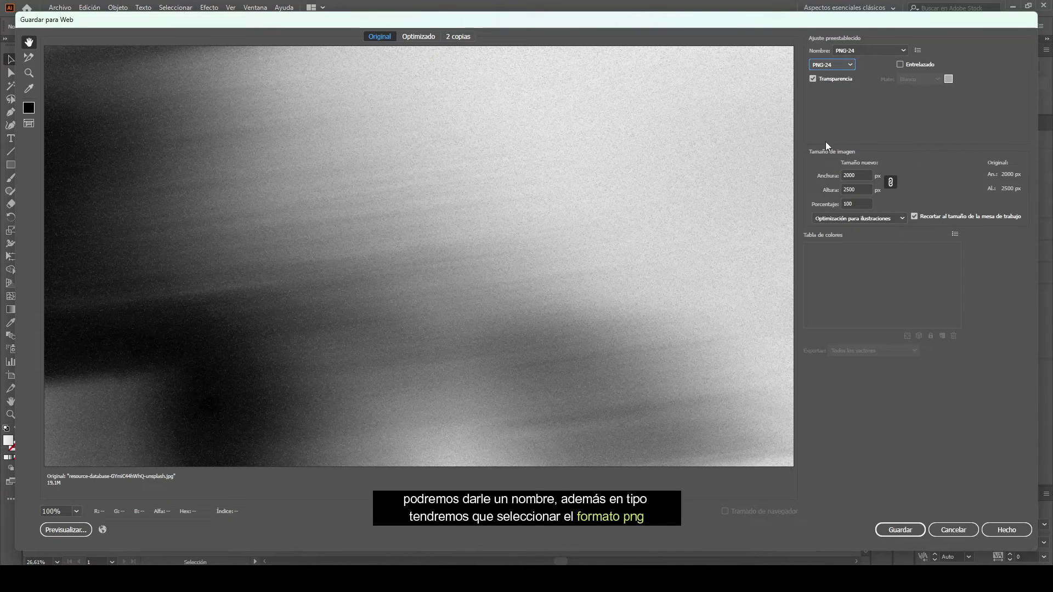
click(900, 530)
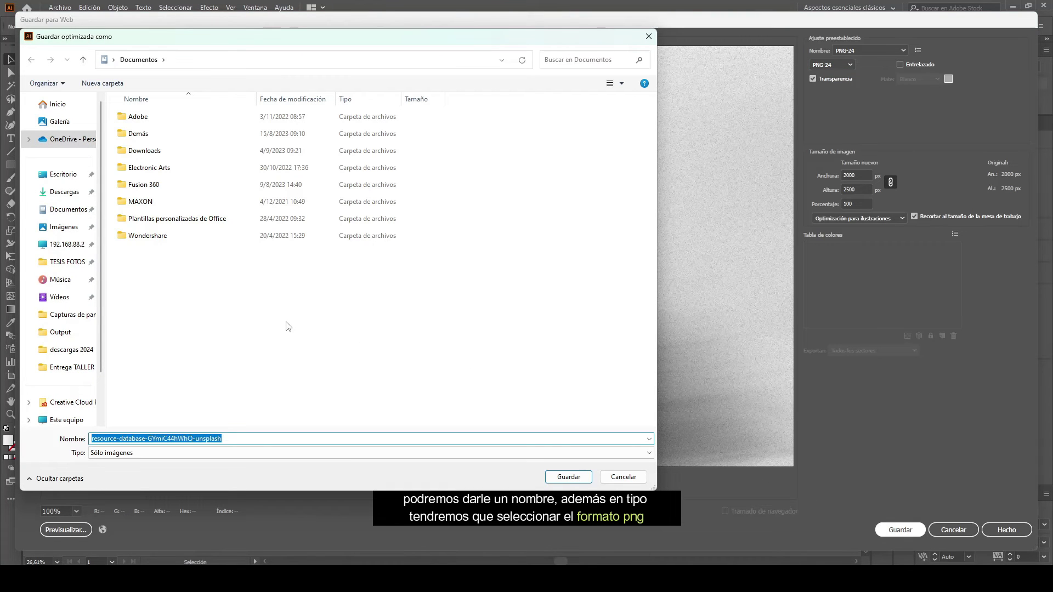
- Save the PNG export to Descargas under the name resource-database
click(64, 192)
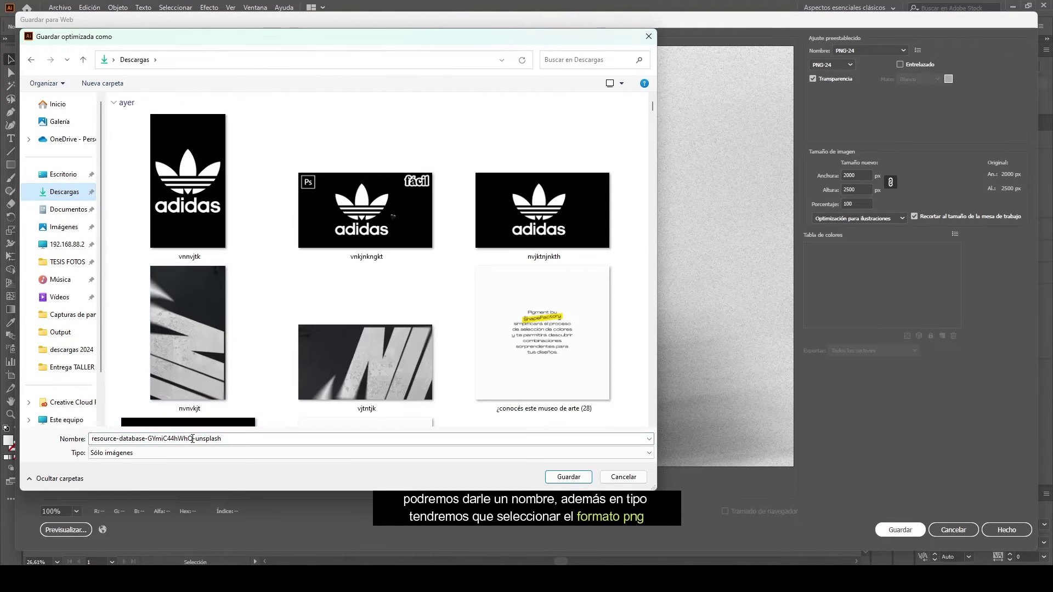
click(192, 438)
drag(148, 439, 253, 445)
key(BackSpace)
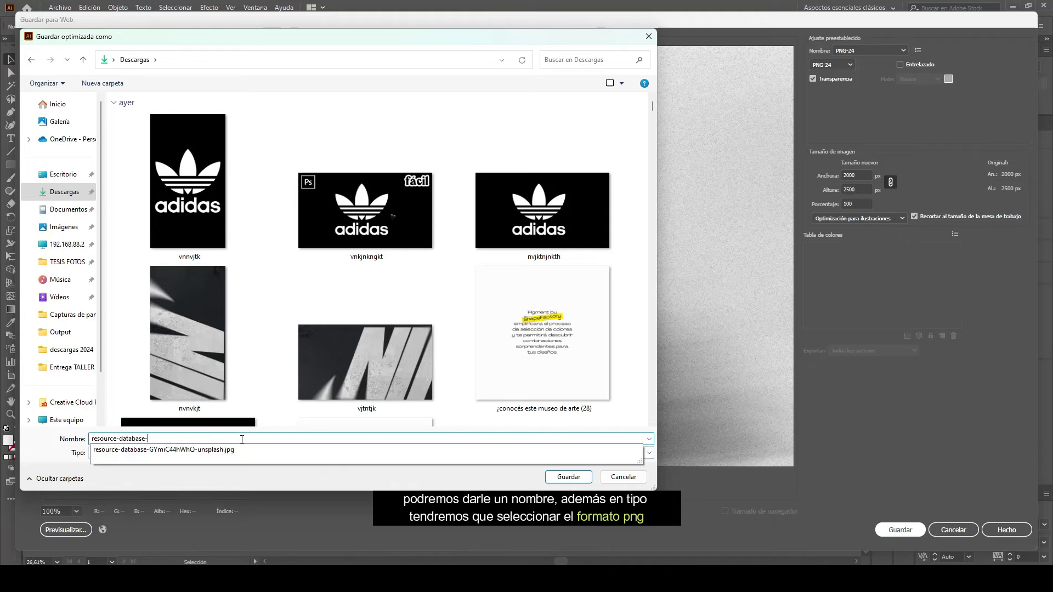
key(Return)
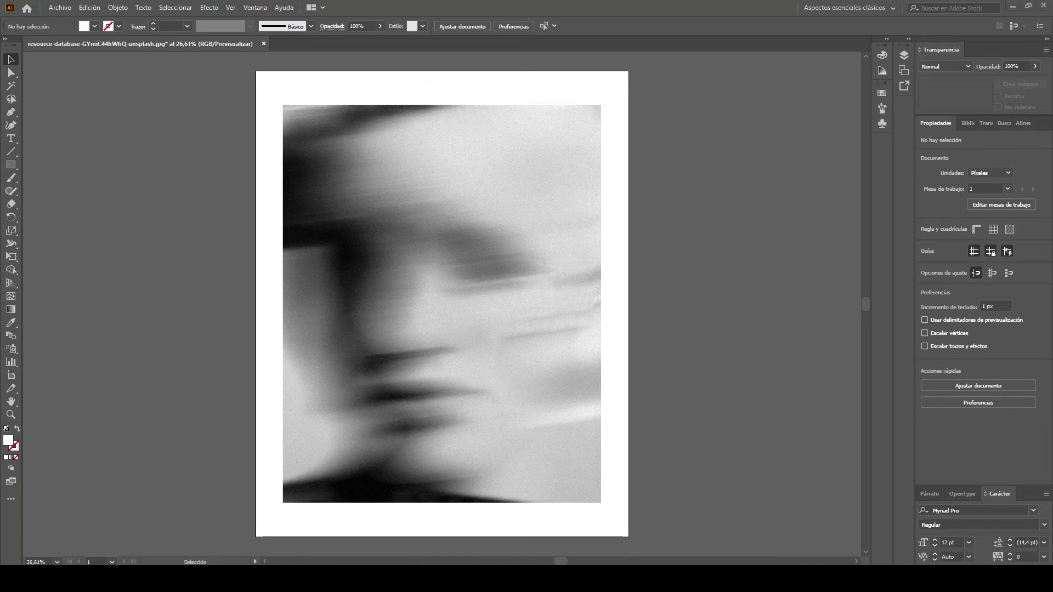
- Open resource-database.png from Descargas in Photos and compare it side by side with the unsplash photo
key(super+e)
click(45, 174)
click(171, 190)
double_click(171, 190)
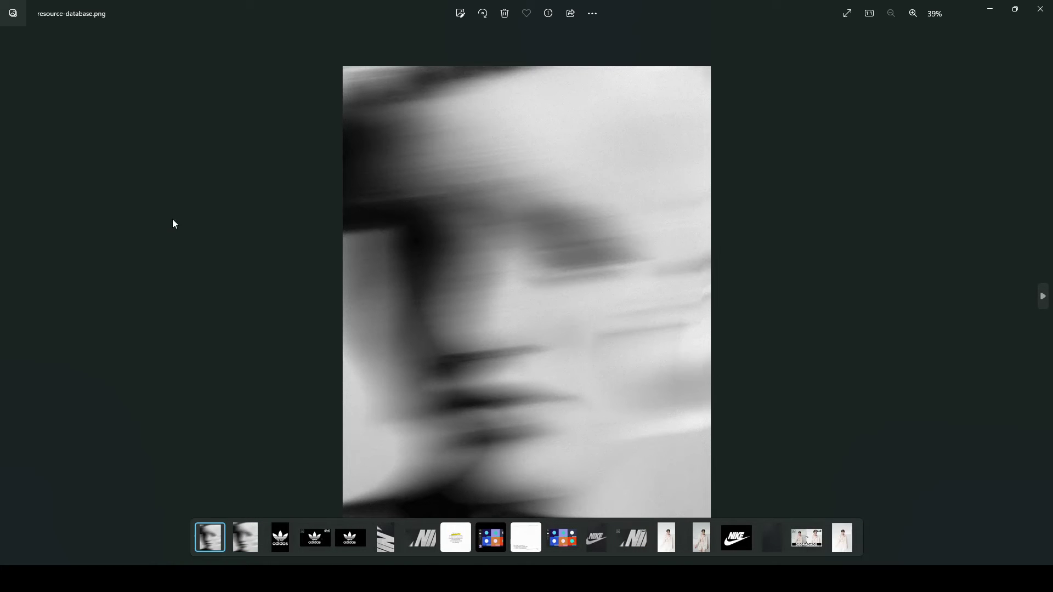
click(252, 530)
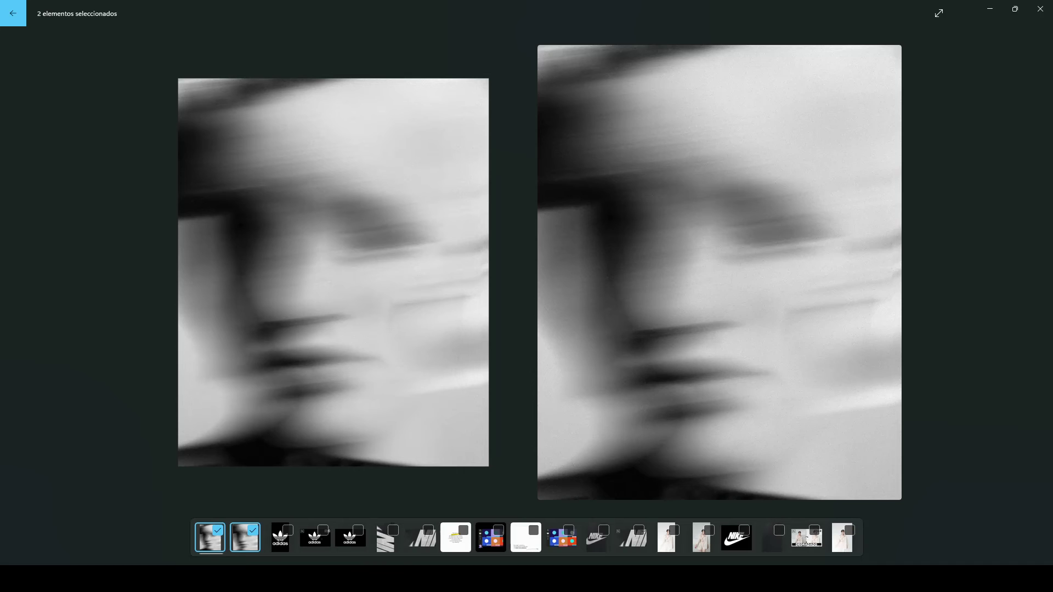
click(937, 13)
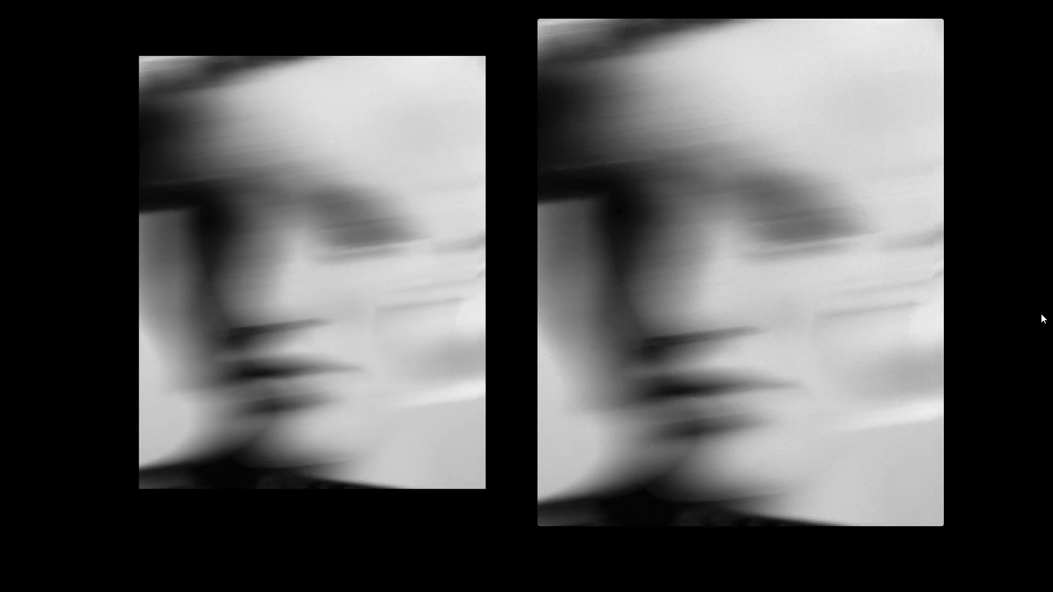
key(Escape)
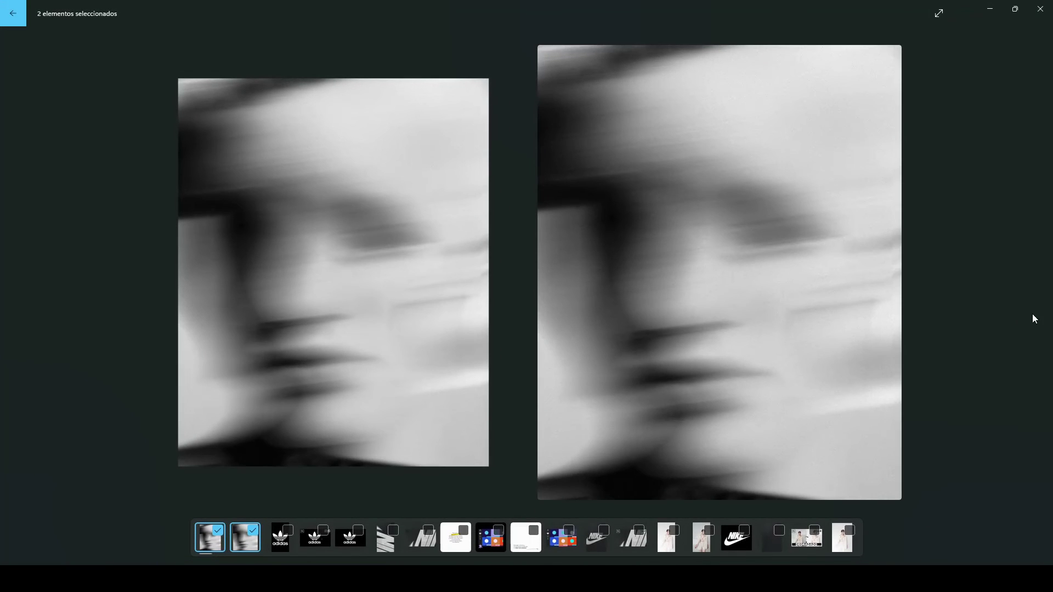